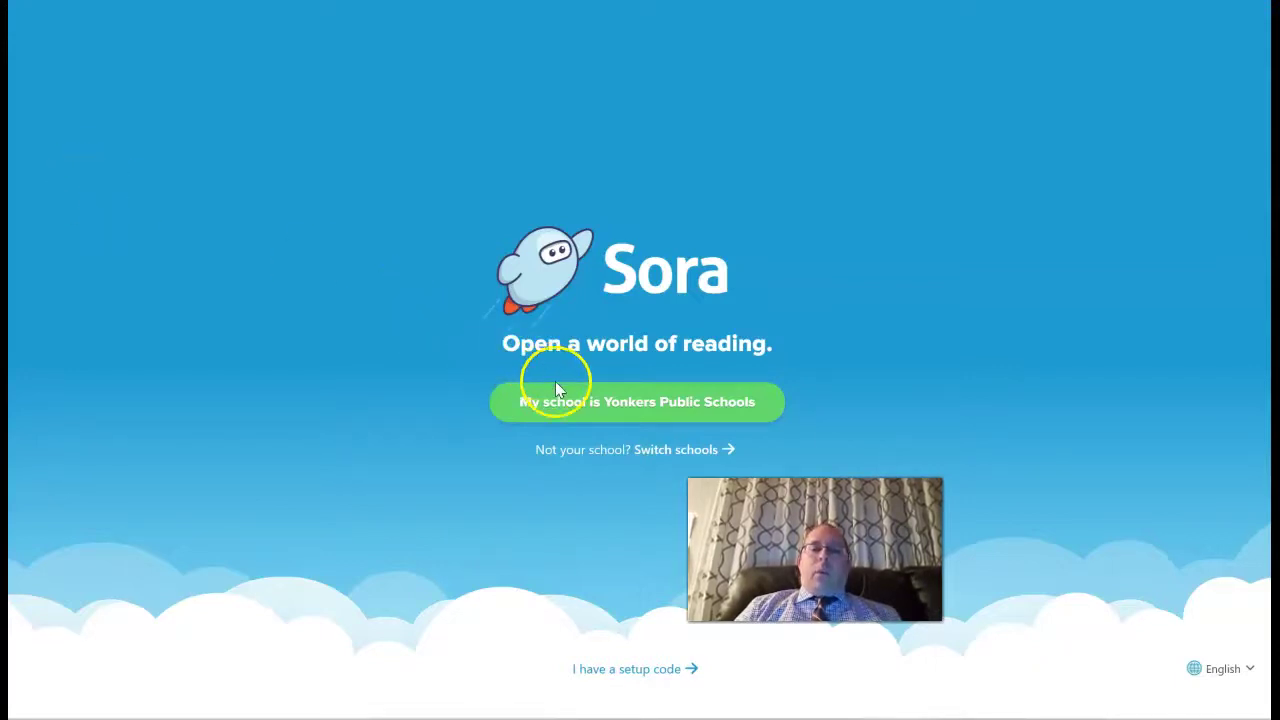
Sign into Yonkers Public Schools with the student ID and reach Sora's Home page.
click(632, 410)
click(553, 236)
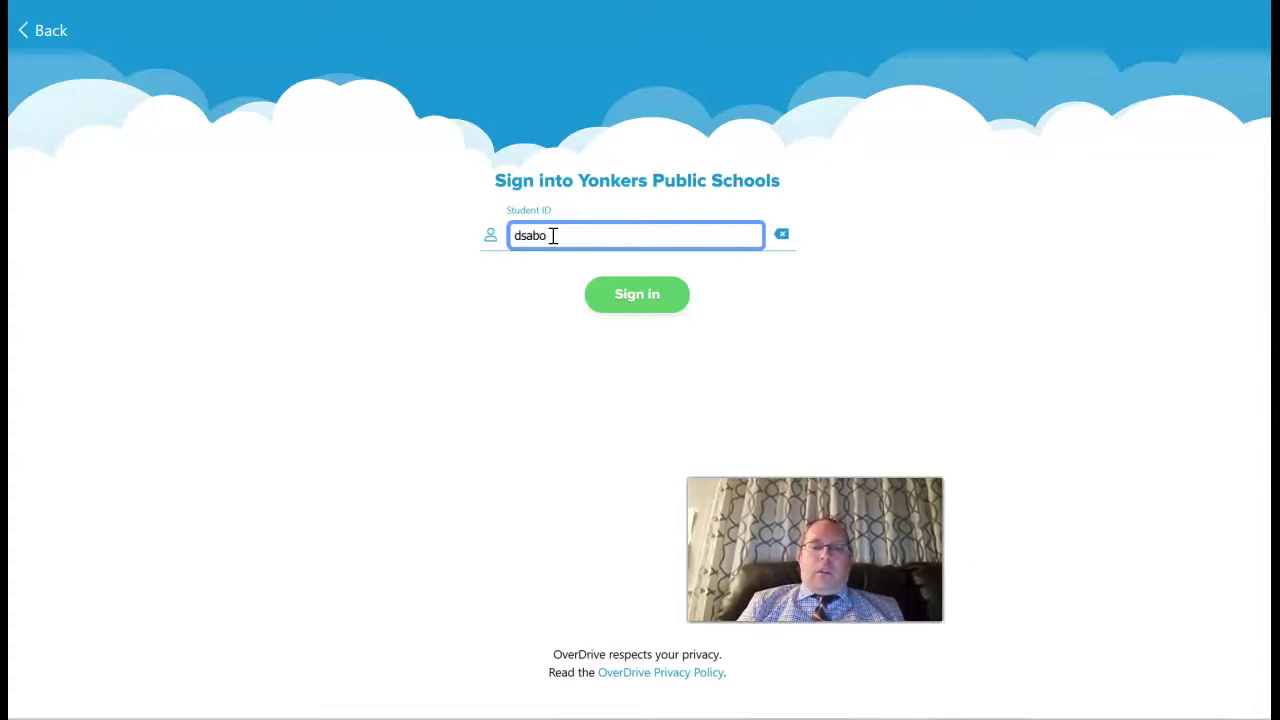
click(644, 300)
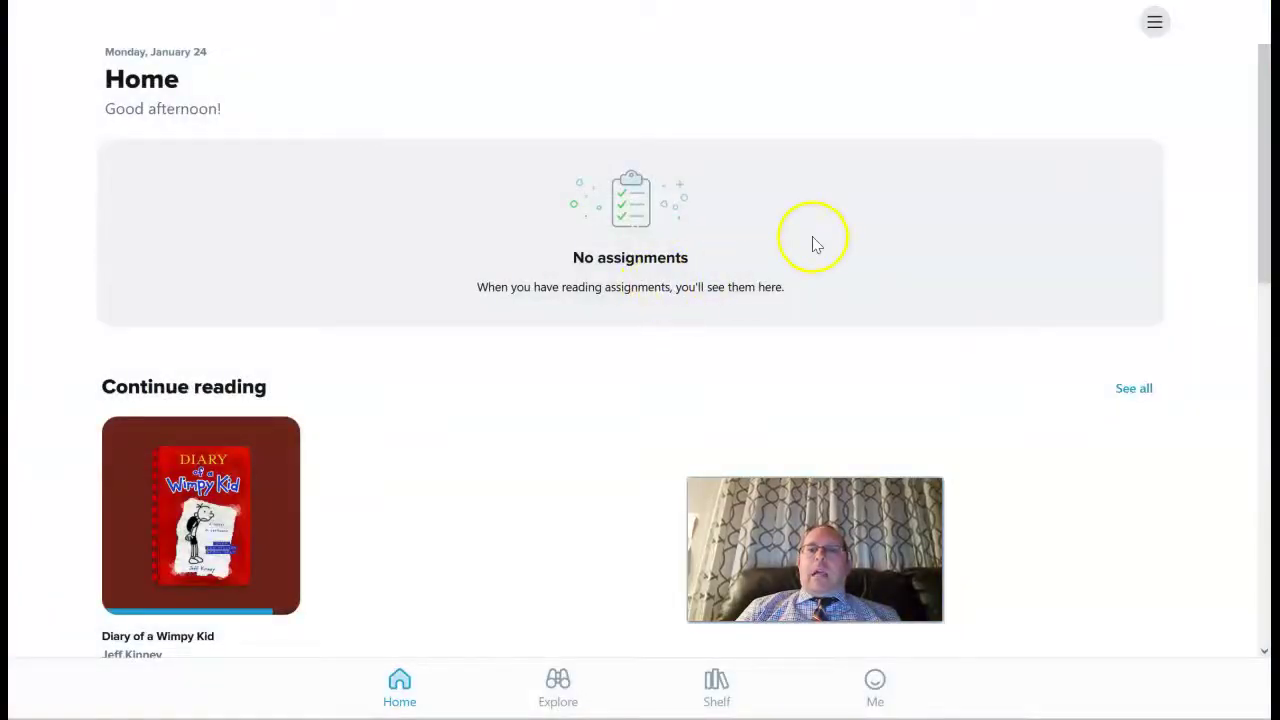
Choose '+ Add library' from the account side panel.
click(1157, 30)
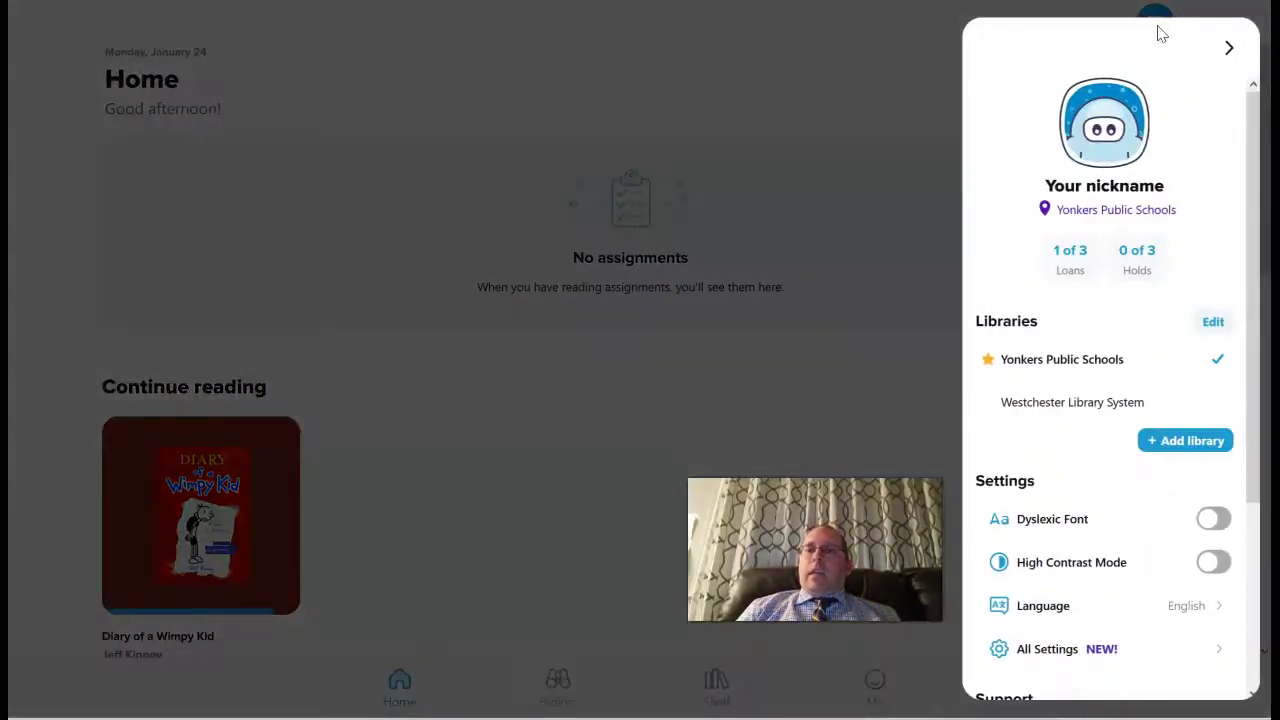
drag(1251, 110, 1249, 129)
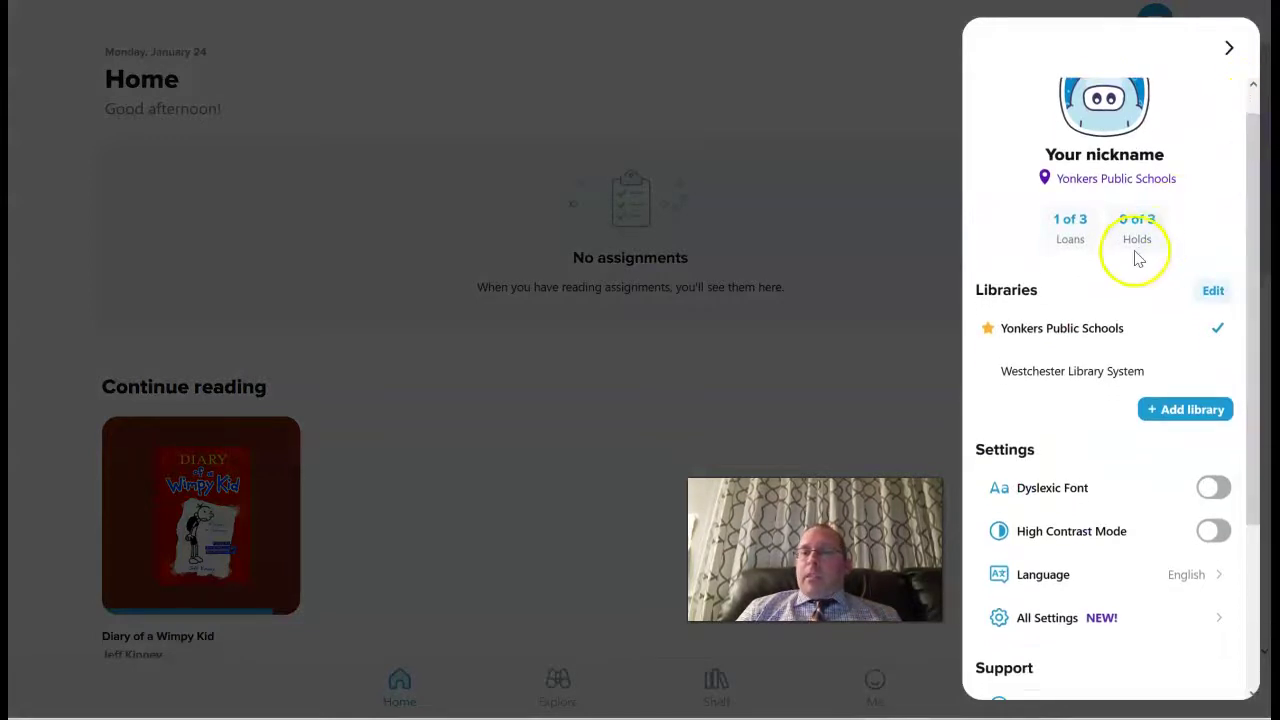
click(1168, 409)
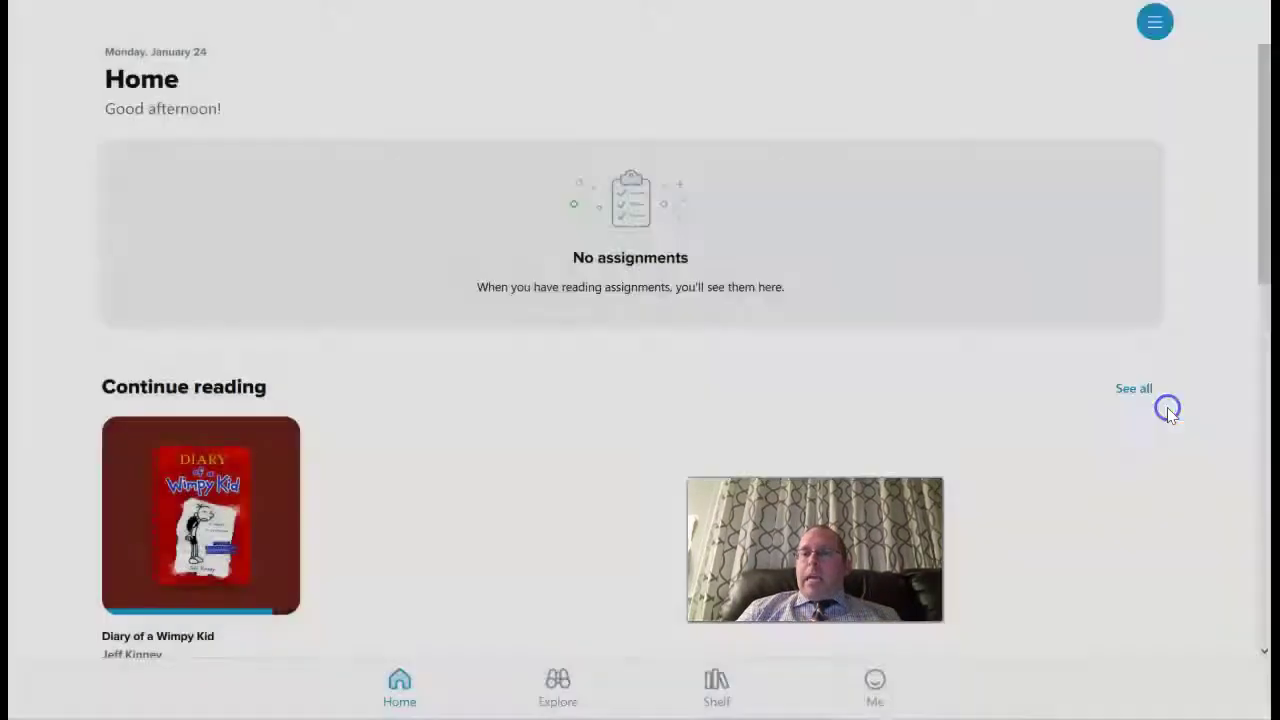
Search libraries for 'Yonkers P' and add Westchester Library System as my library.
click(646, 206)
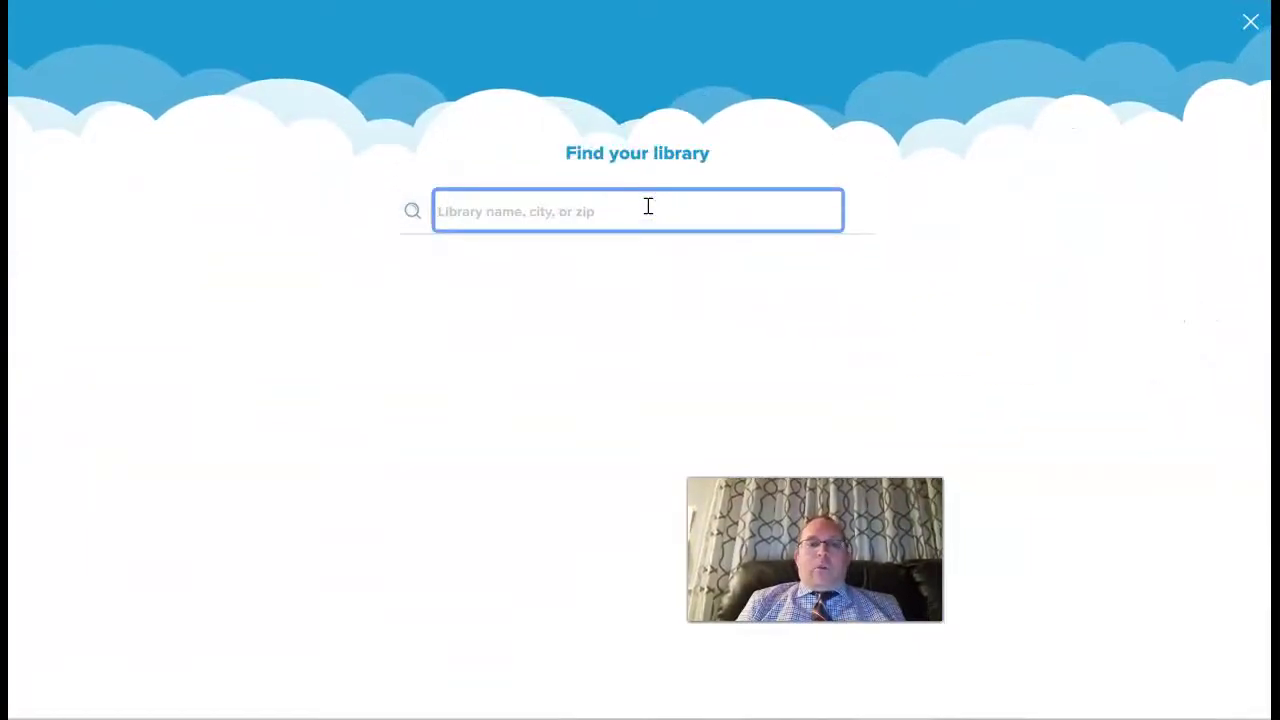
text(Yo)
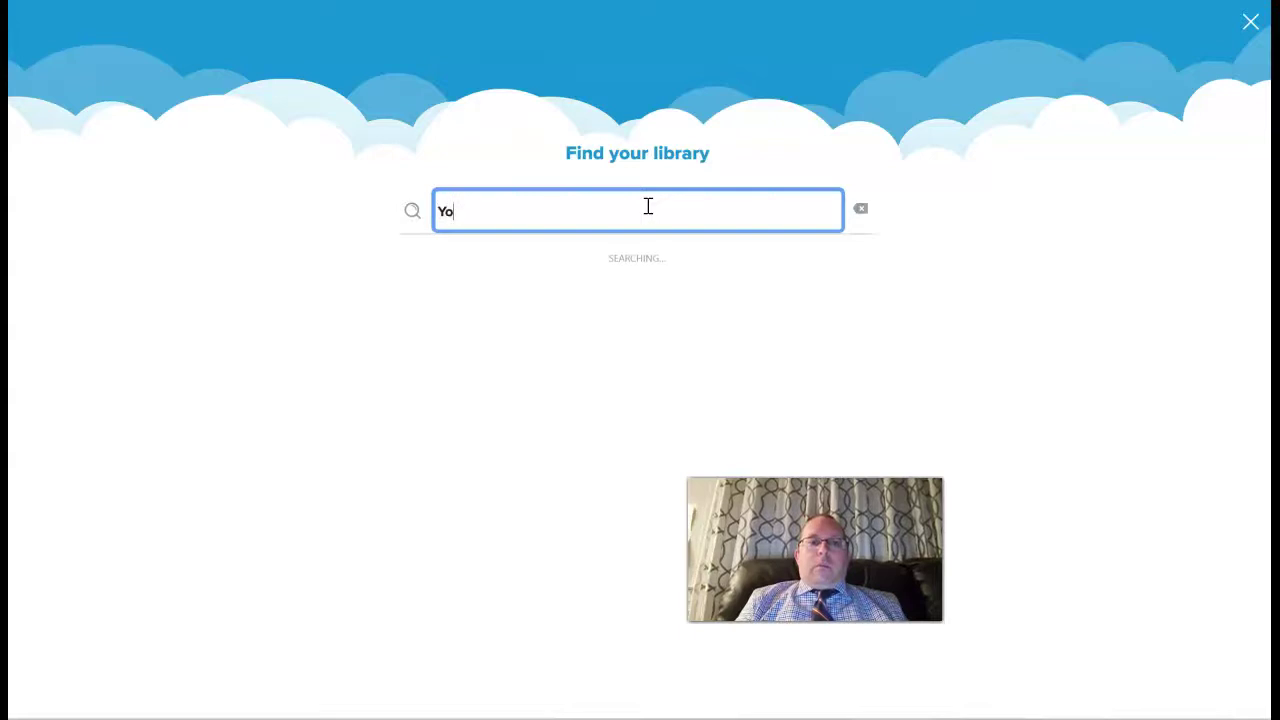
text(nke)
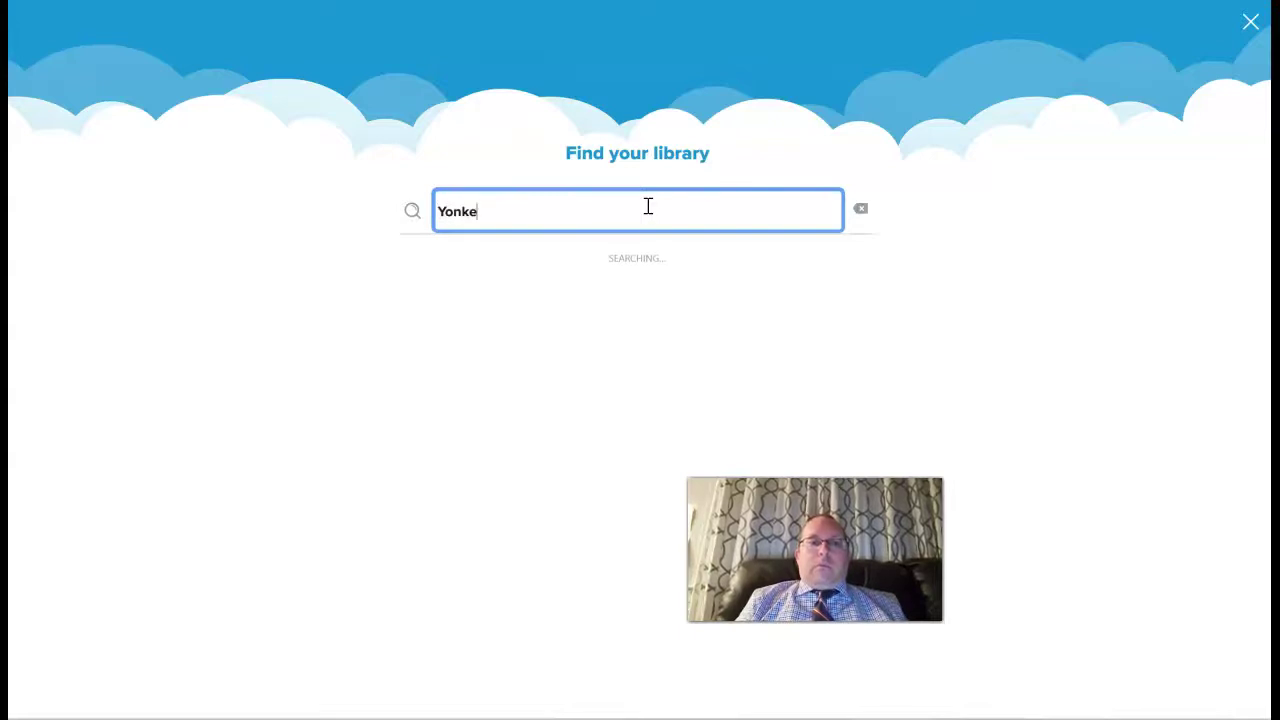
text(rs Pub)
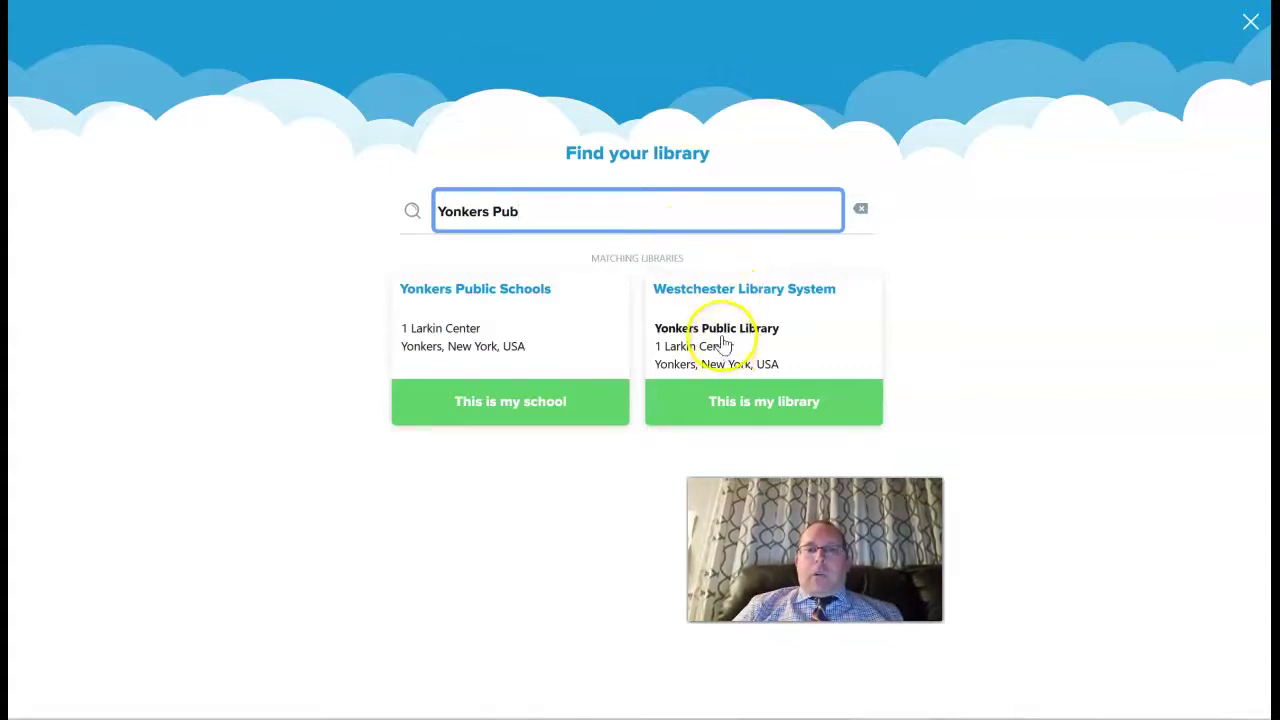
click(745, 403)
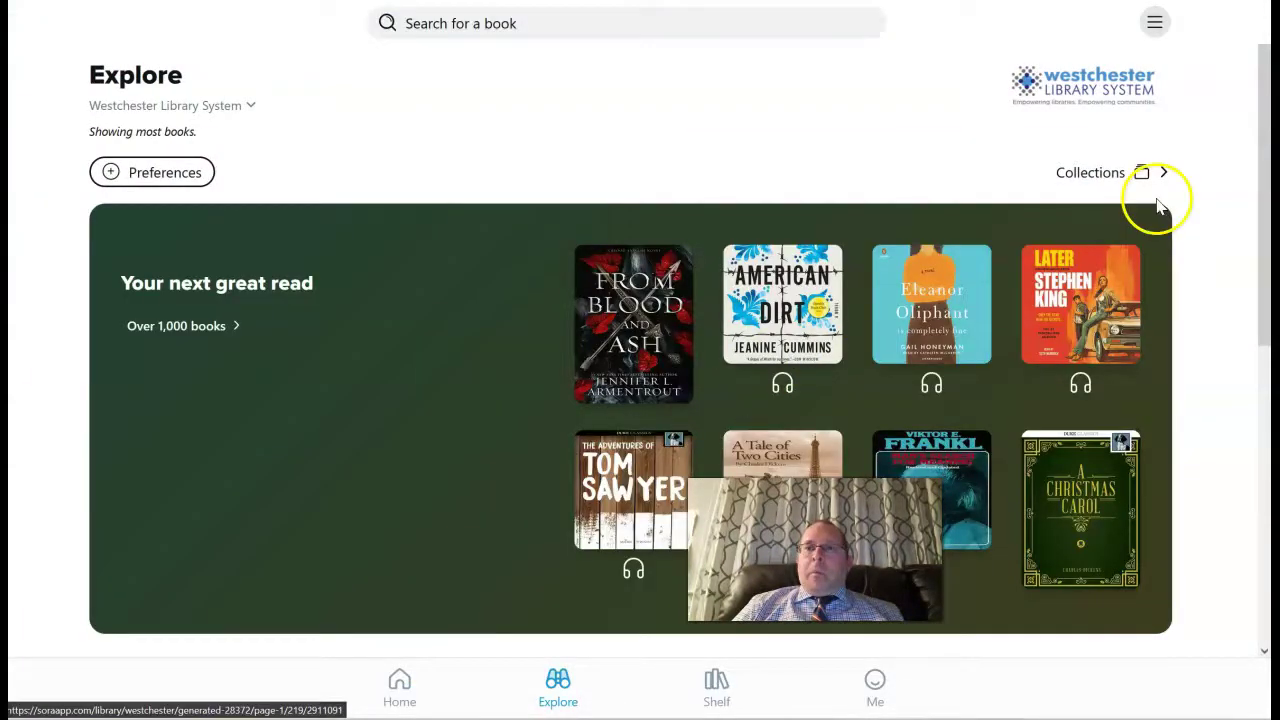
click(1155, 23)
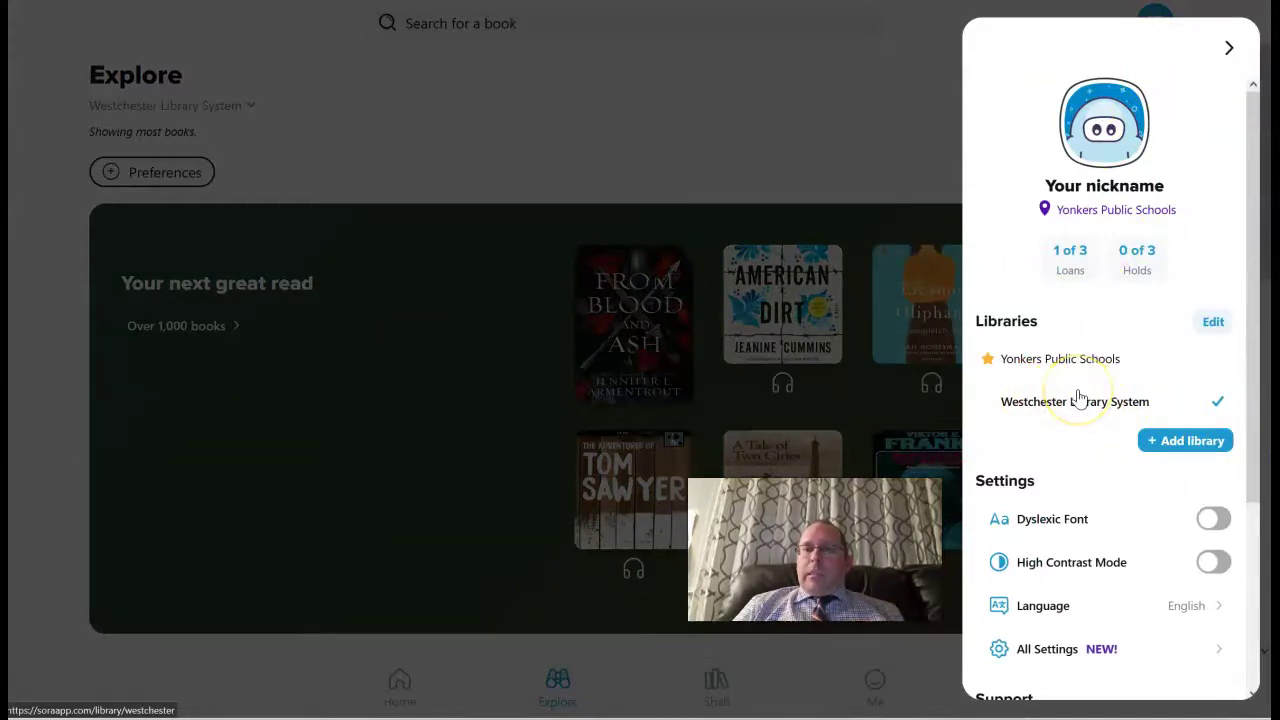
click(1229, 50)
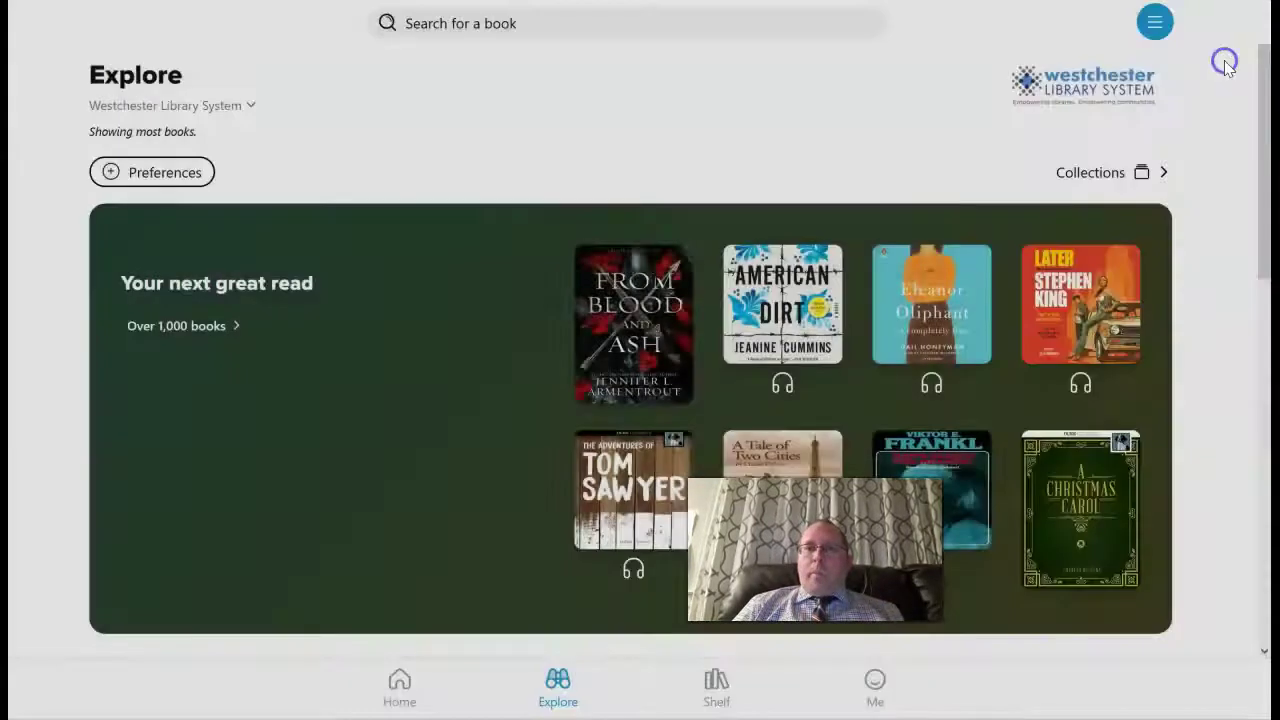
mouse_move(1262, 124)
mouse_down()
mouse_move(1248, 251)
mouse_move(1258, 138)
mouse_up()
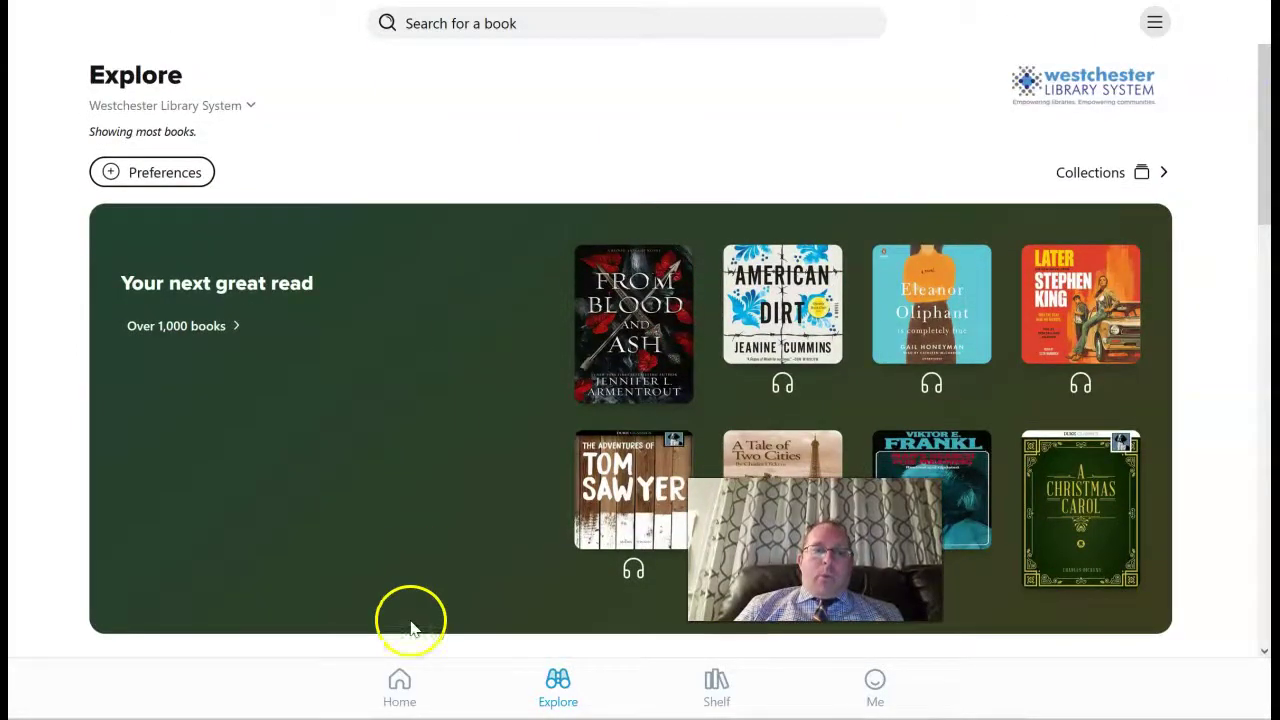
click(397, 683)
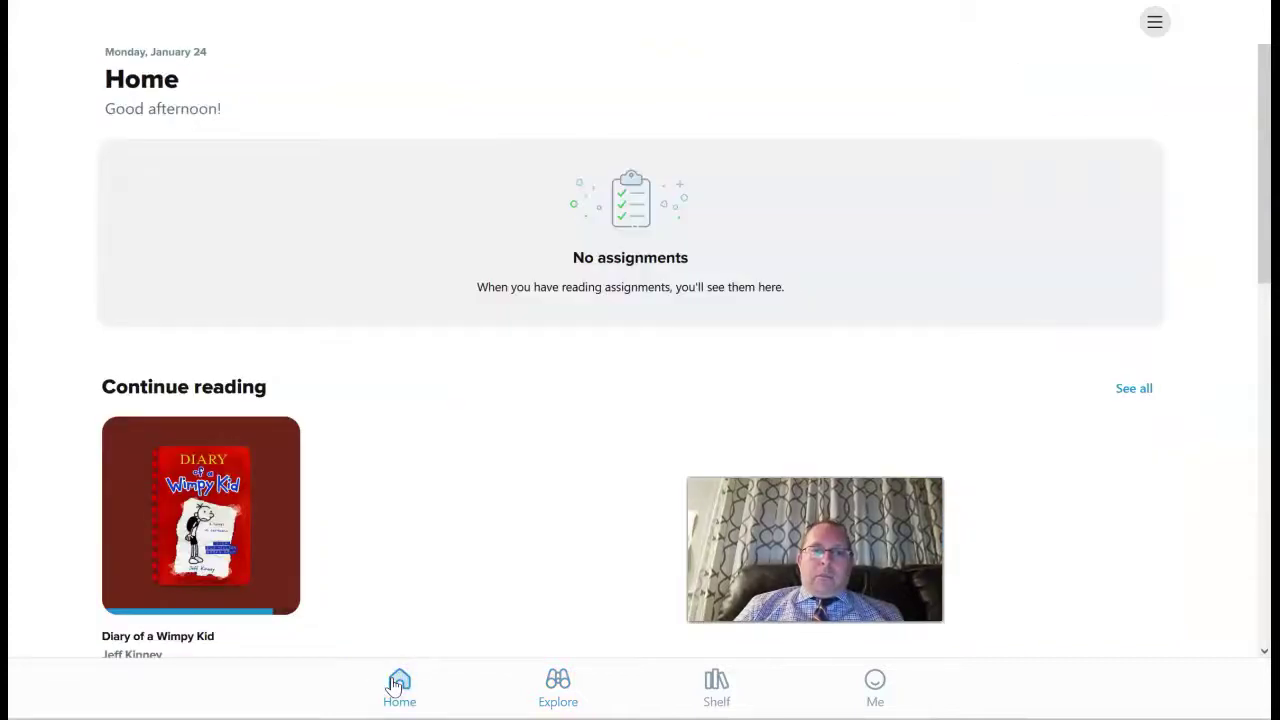
drag(1258, 120, 1211, 560)
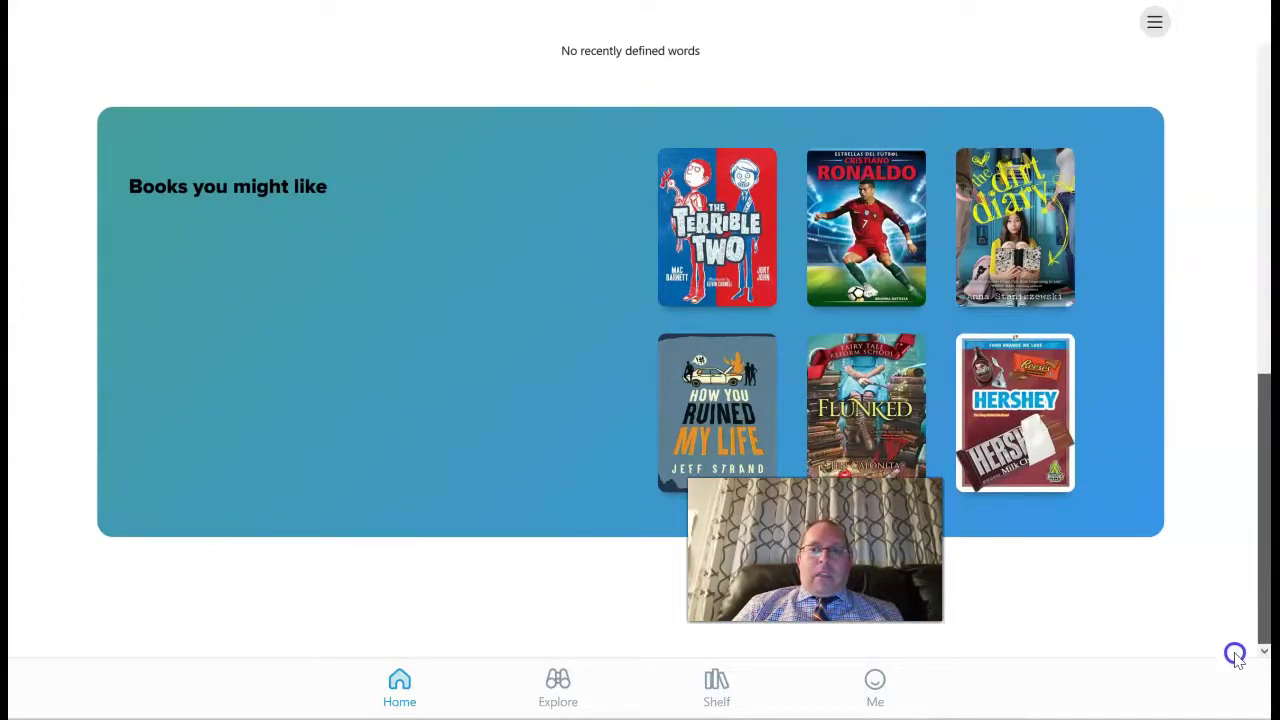
key(Home)
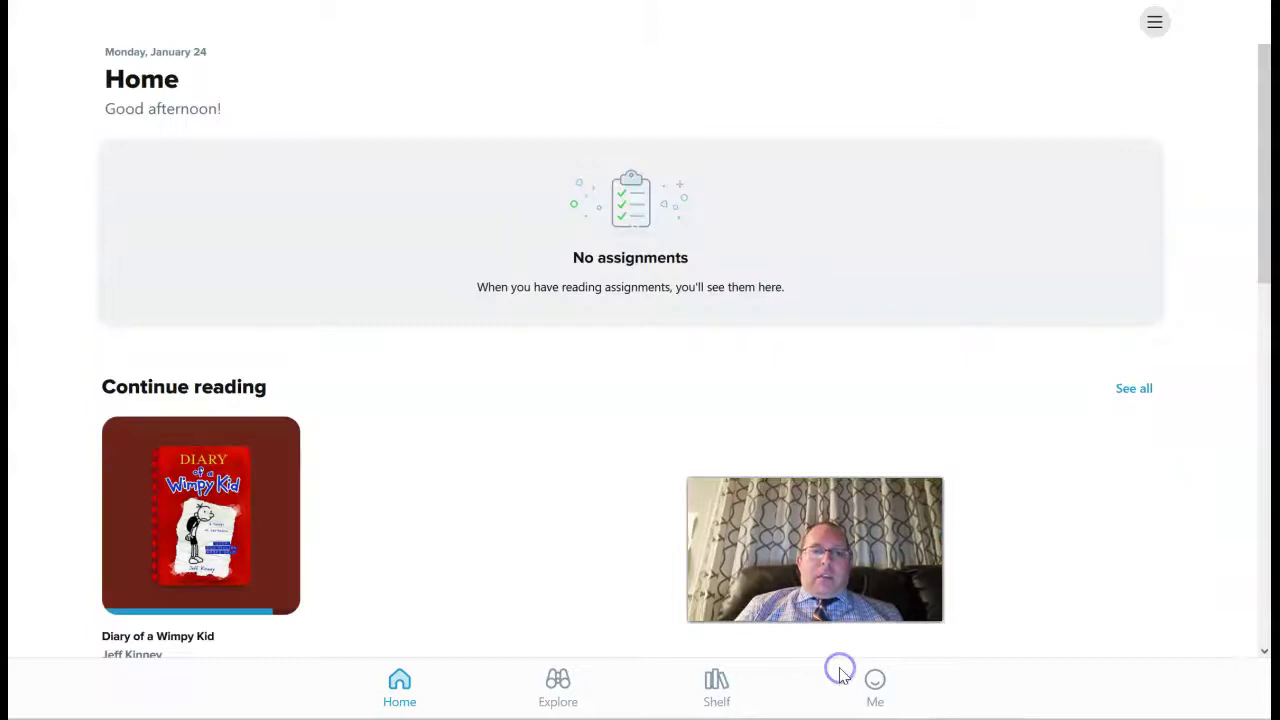
click(553, 700)
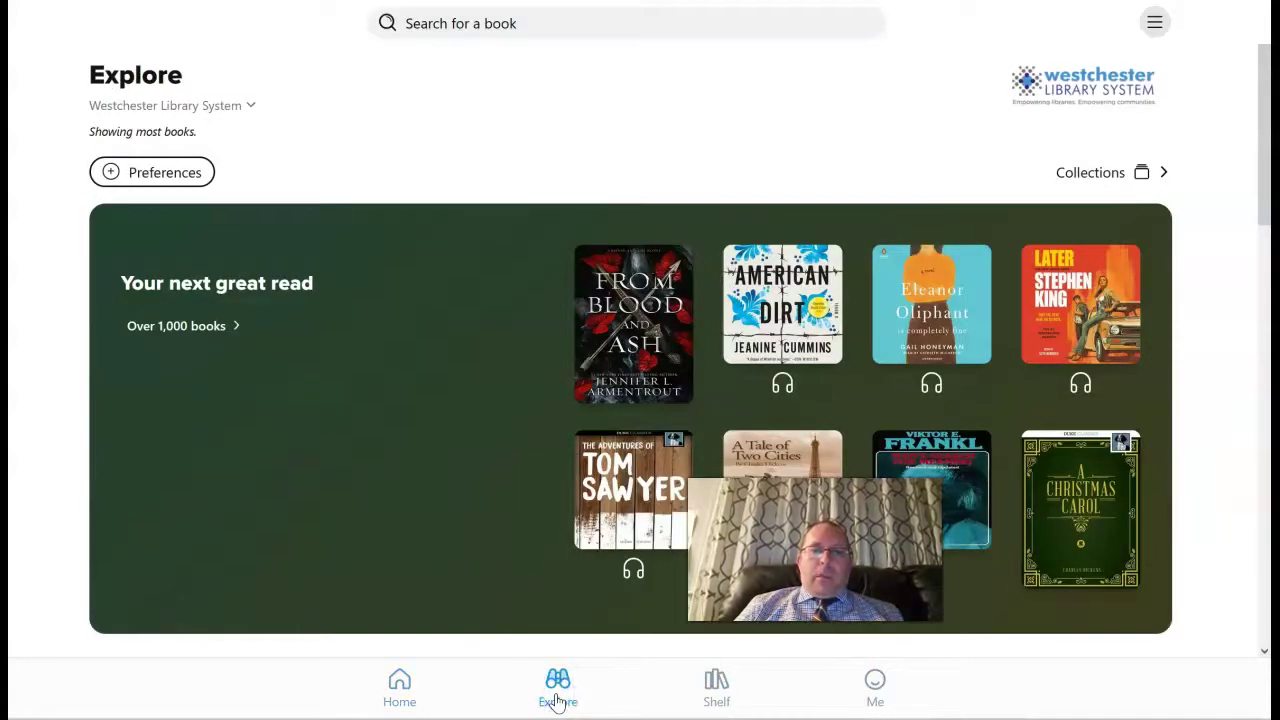
Scroll Explore to the Series Starters shelf and open Laurel Kerr's Wild On My Mind.
drag(1263, 200, 1266, 423)
scroll(1253, 656, down, 1)
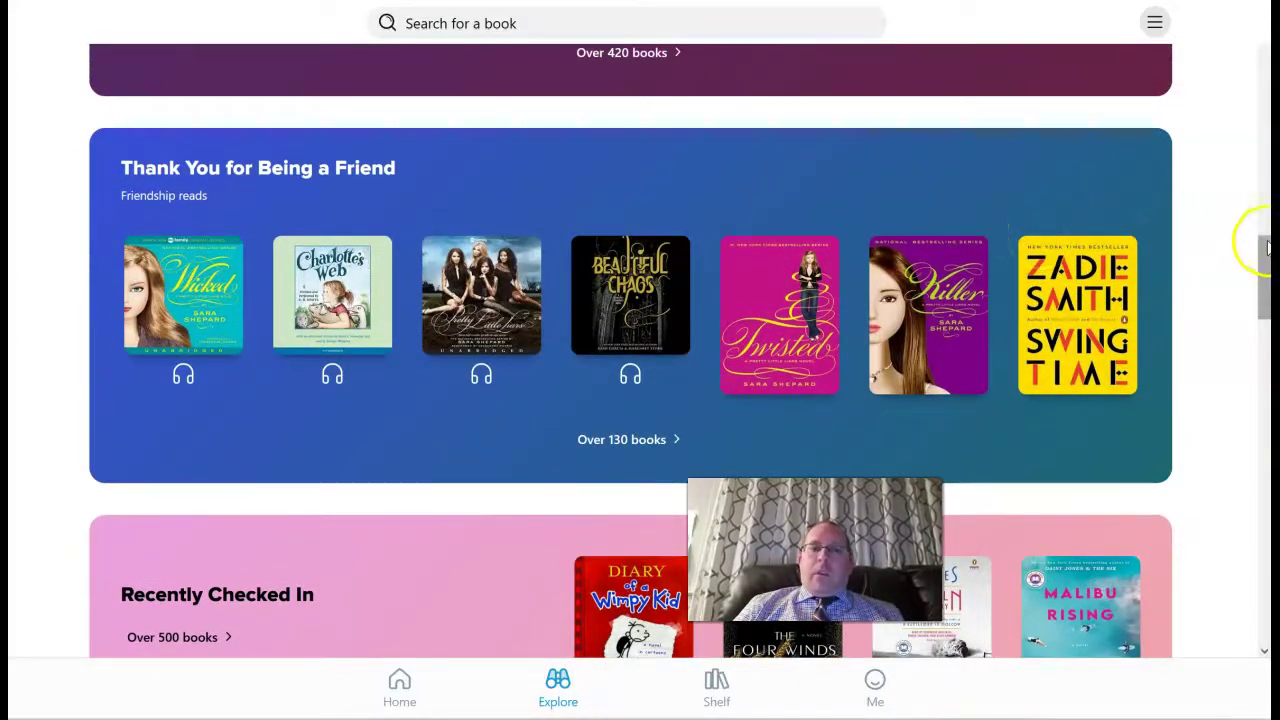
click(1264, 289)
drag(1264, 289, 1265, 233)
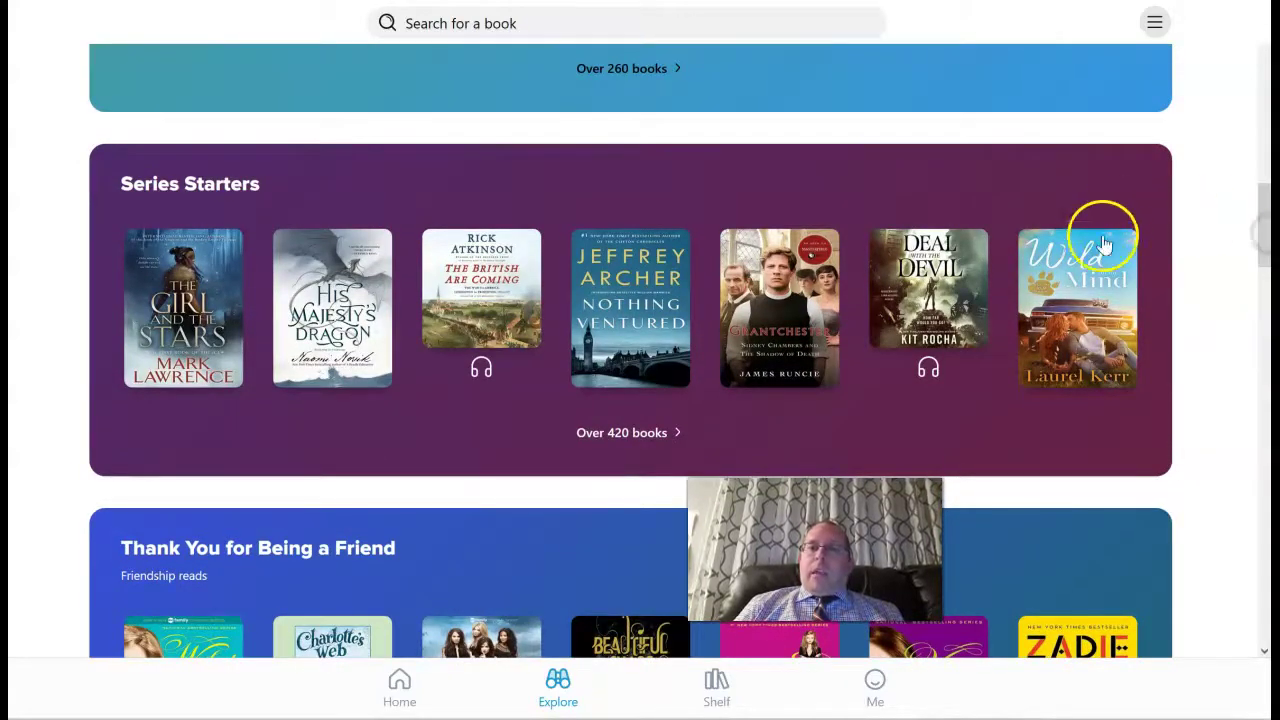
click(1063, 330)
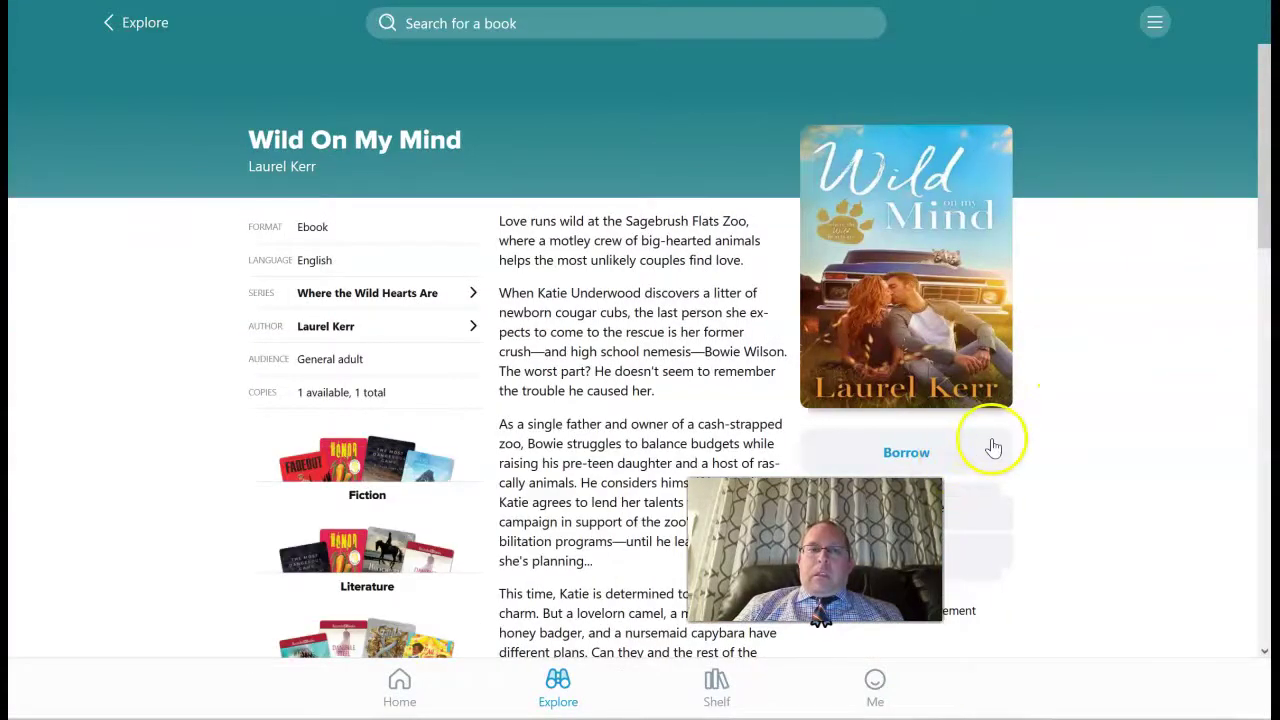
Borrow Wild On My Mind, signing into Yonkers Public Schools with the student ID when prompted.
click(920, 462)
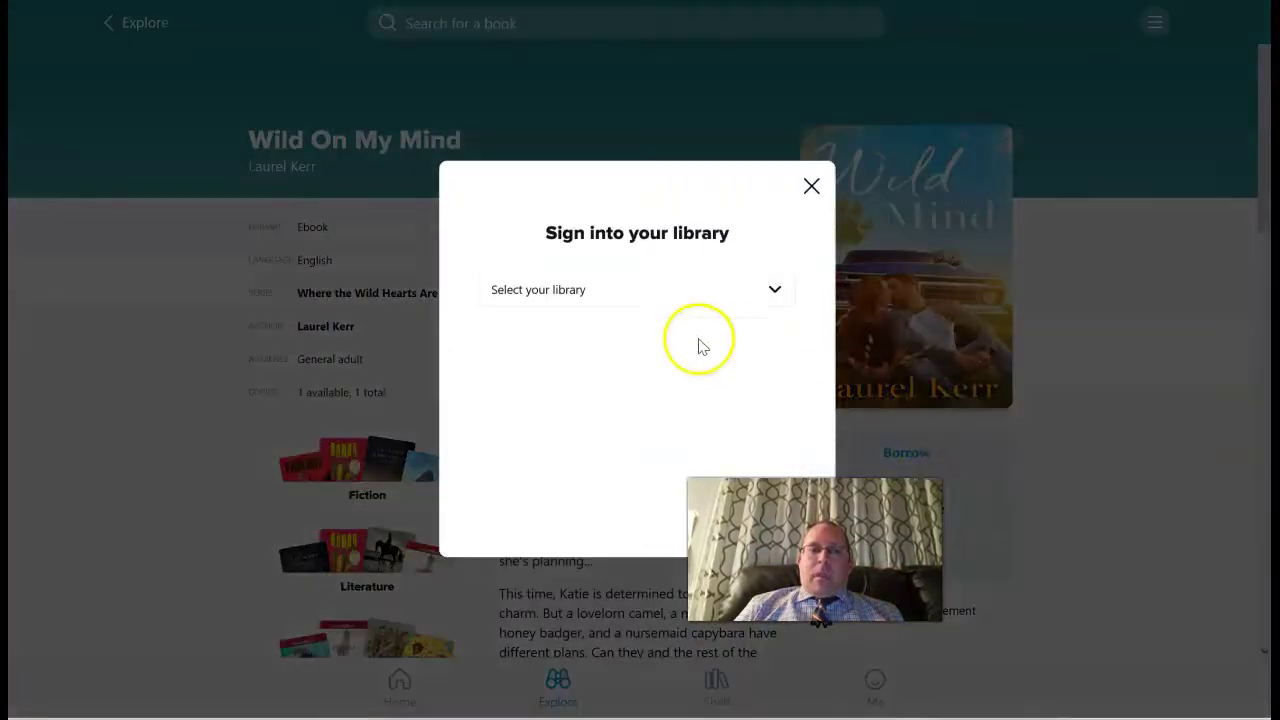
click(670, 298)
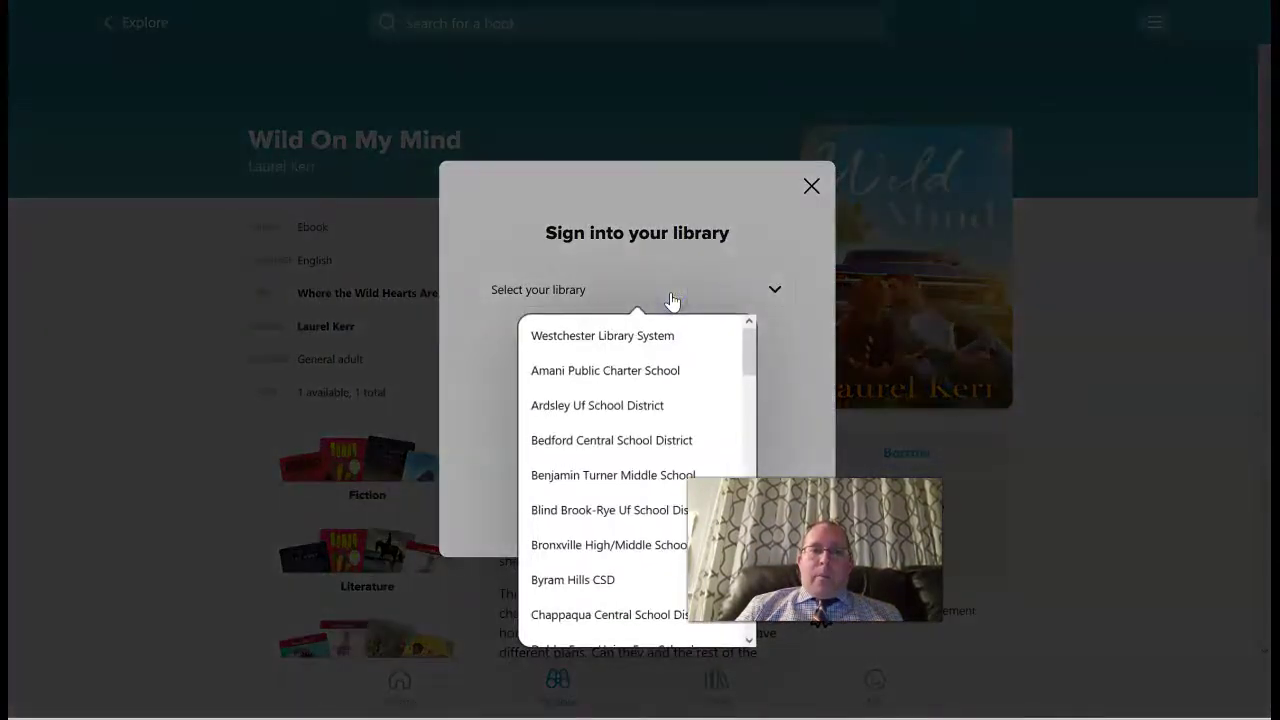
drag(747, 348, 744, 600)
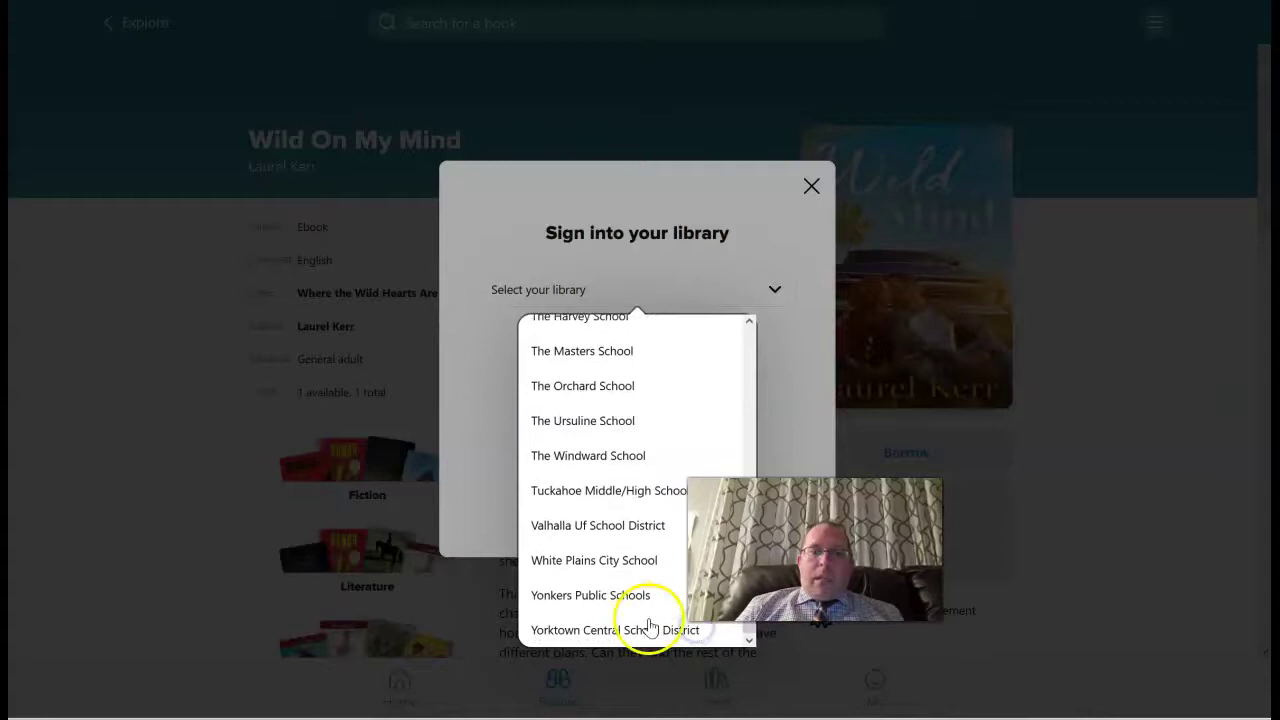
click(610, 596)
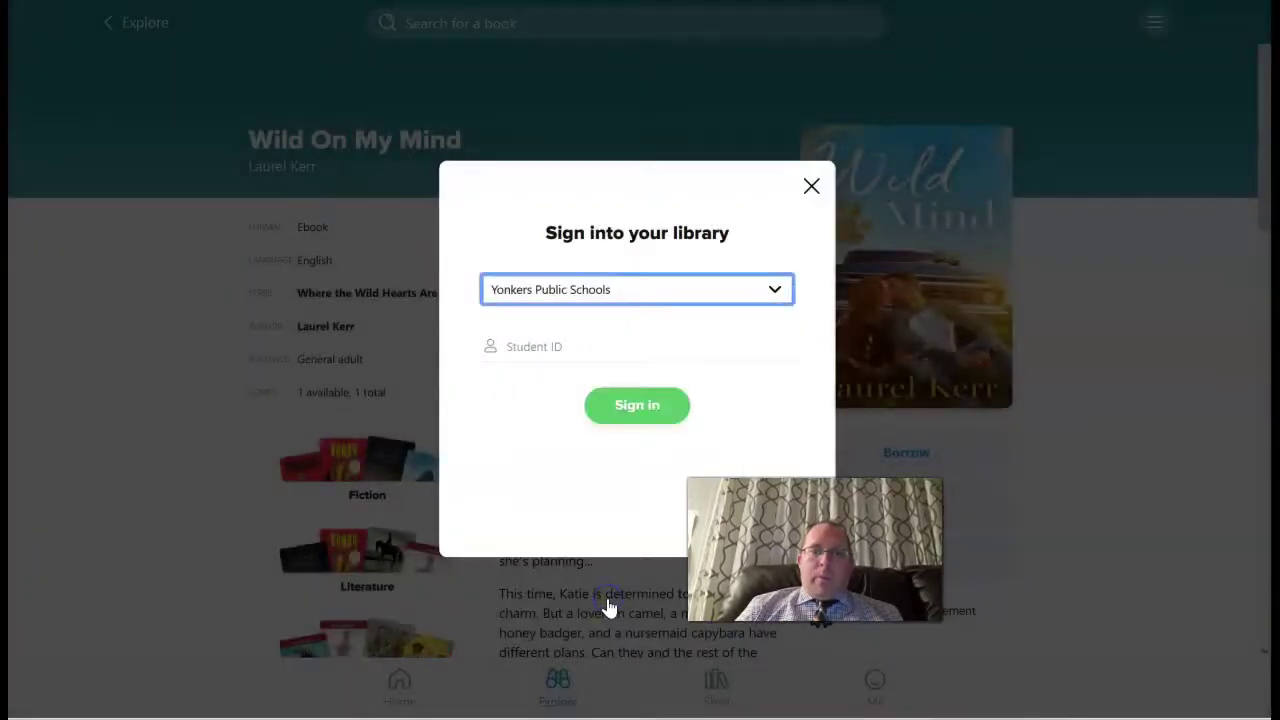
click(596, 348)
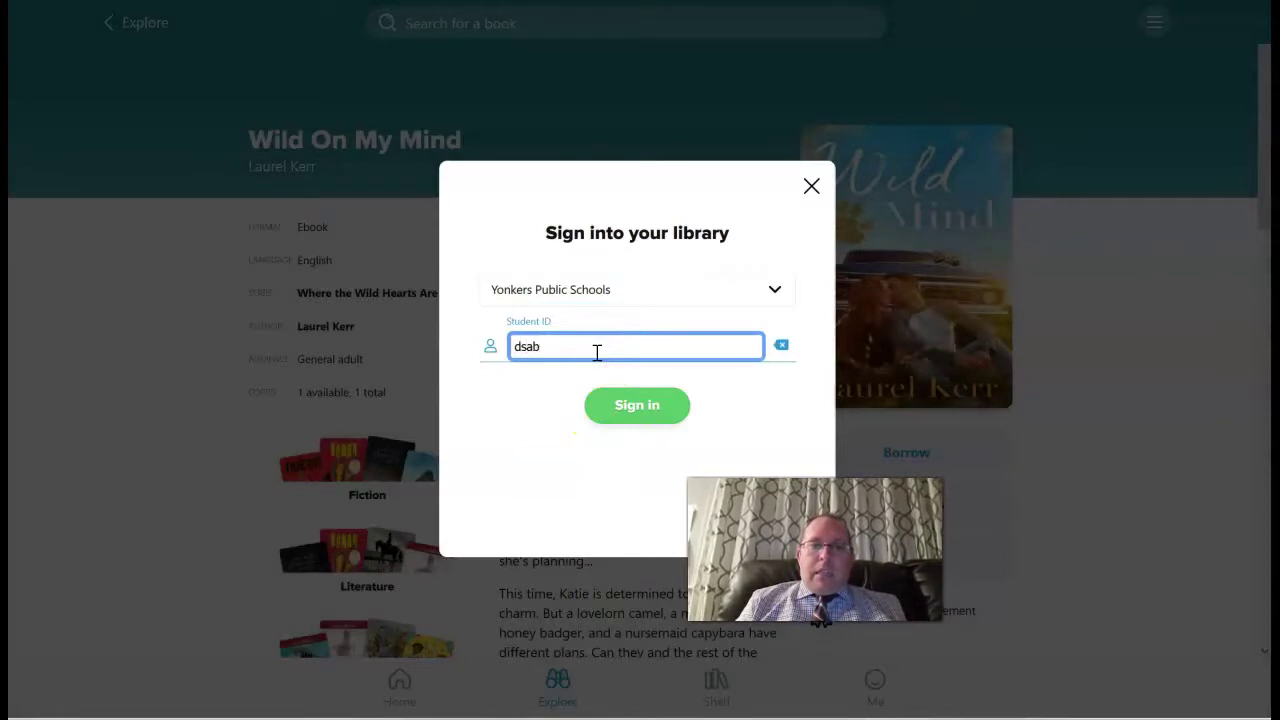
click(624, 408)
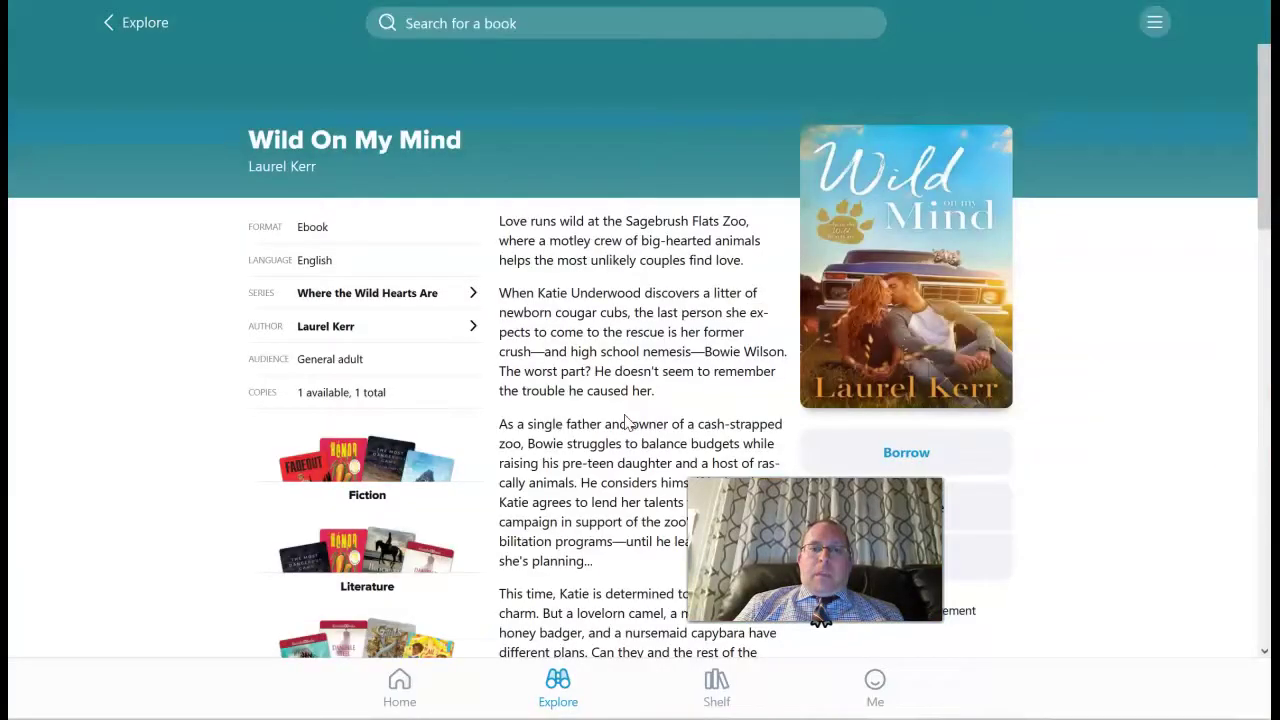
Borrow Wild On My Mind and open it in the reader at its cover.
click(910, 454)
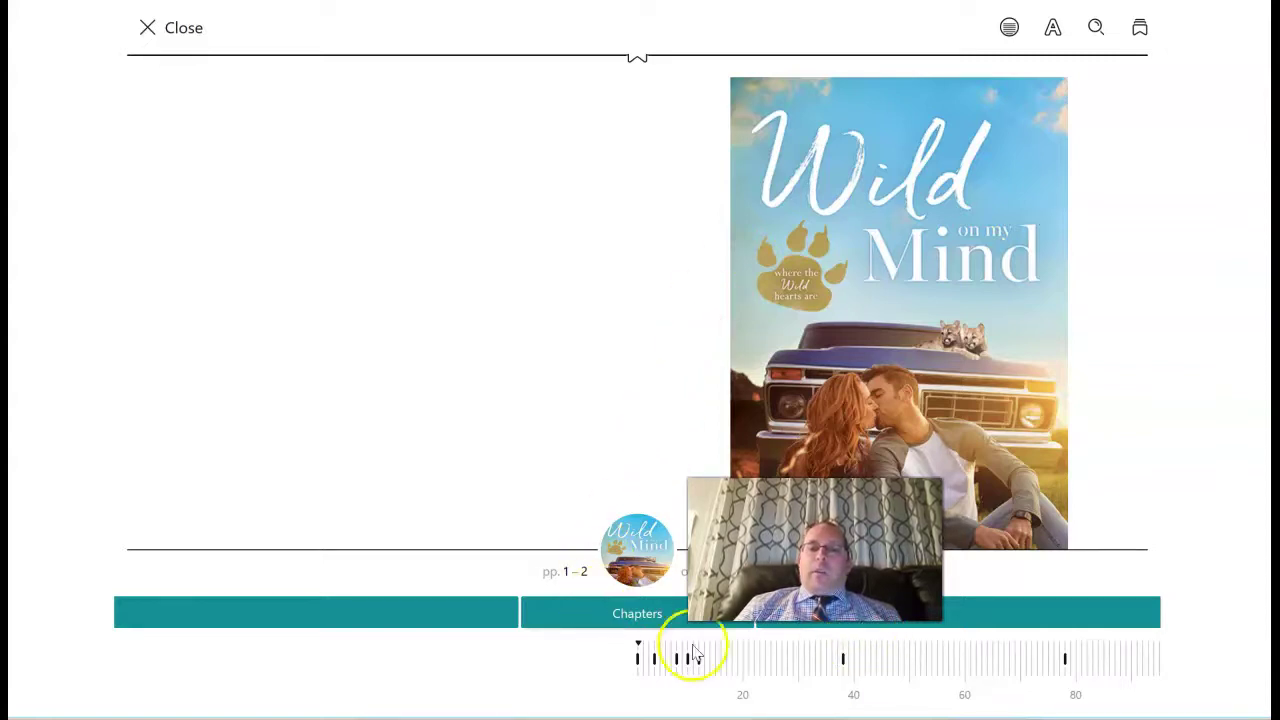
Jump to the Copyright section, pages 7–8, via the reader's Chapters list.
click(645, 616)
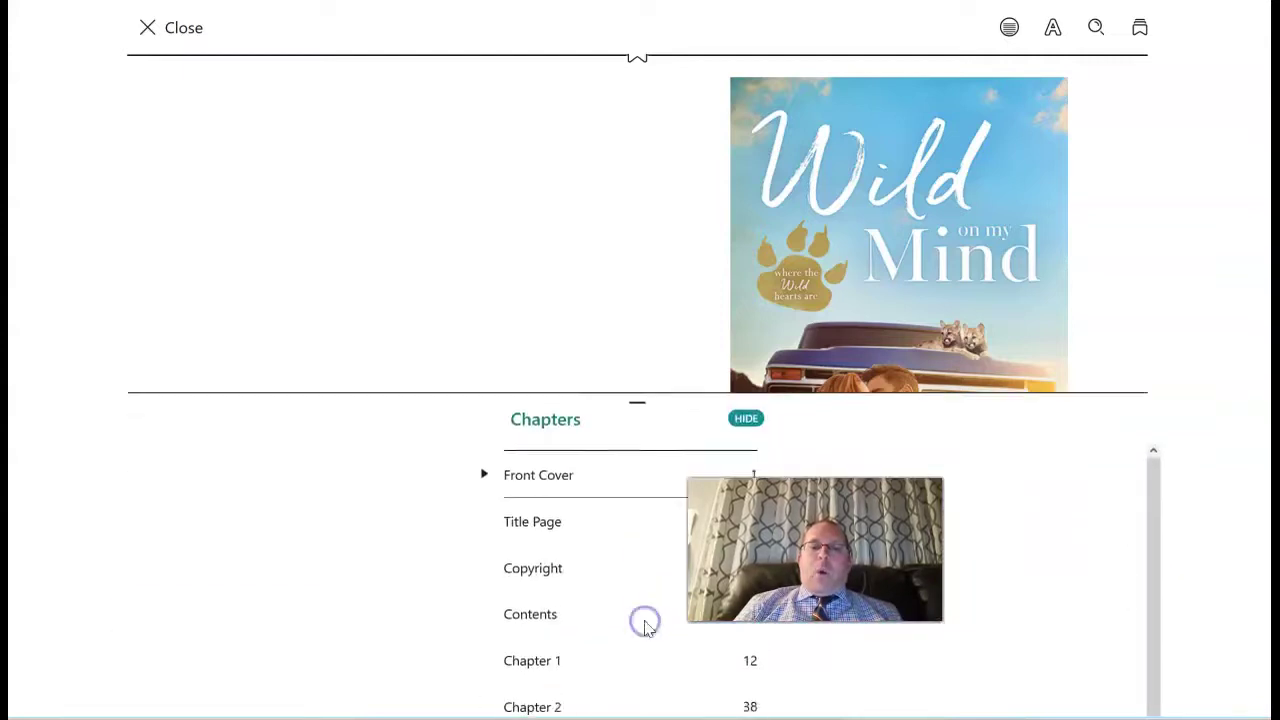
click(551, 545)
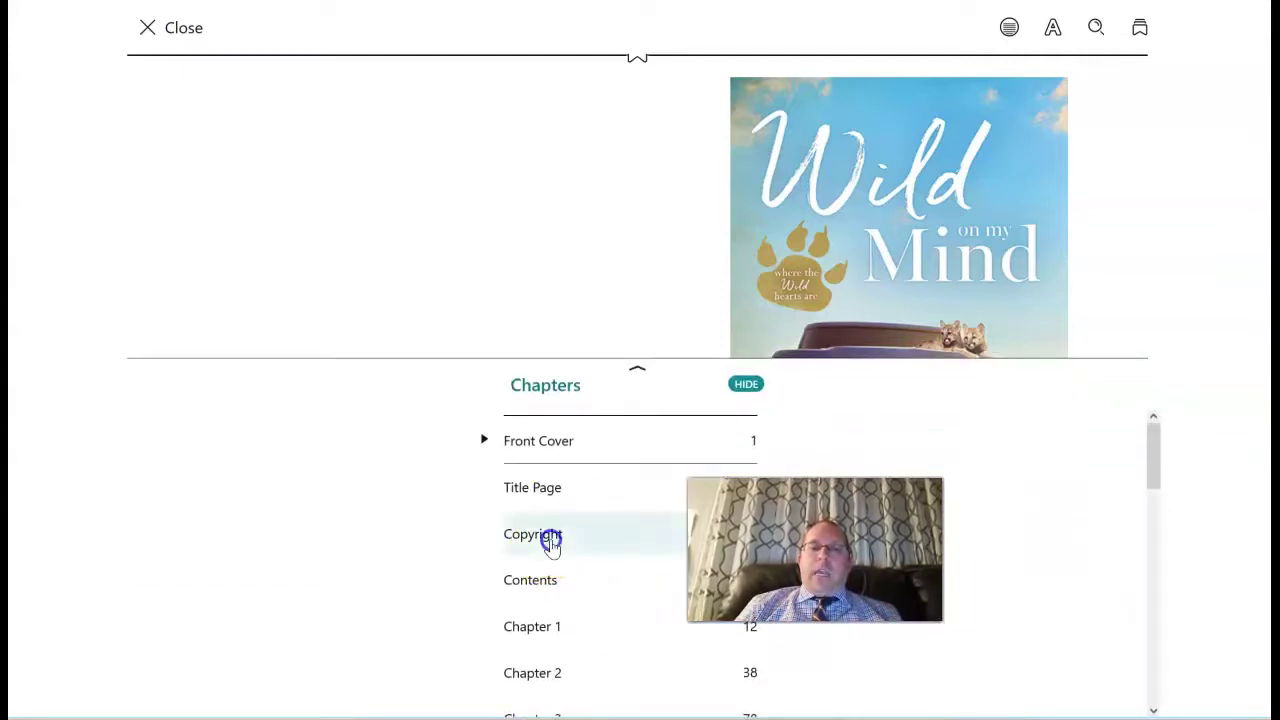
click(543, 566)
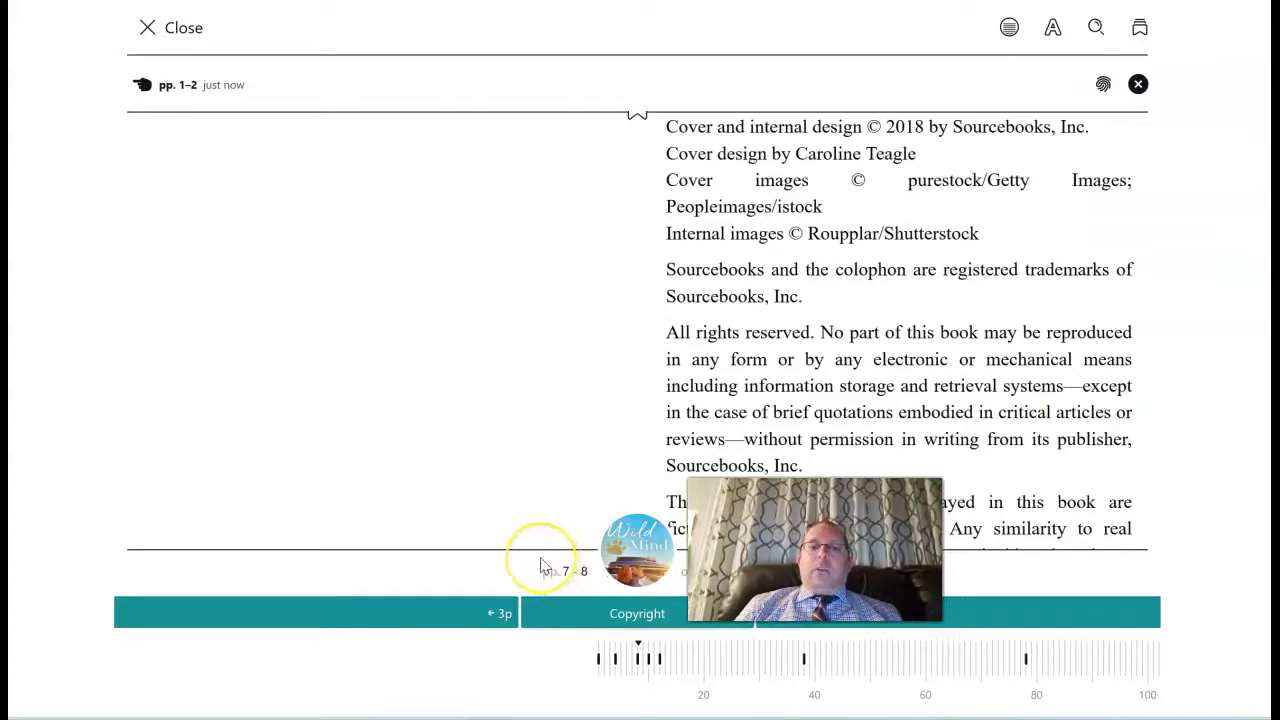